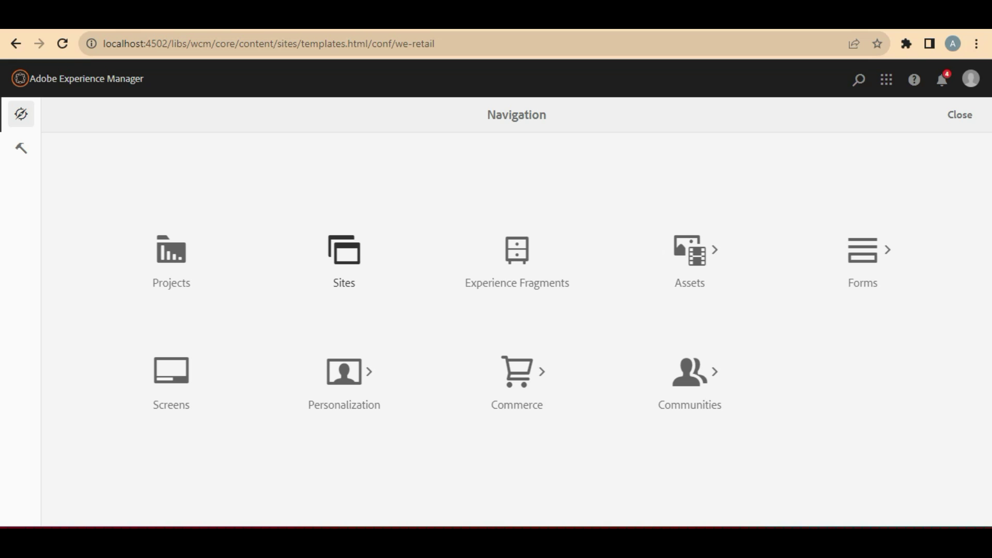
- In Sites, go to the English page under We.Retail > Language Masters
click(344, 260)
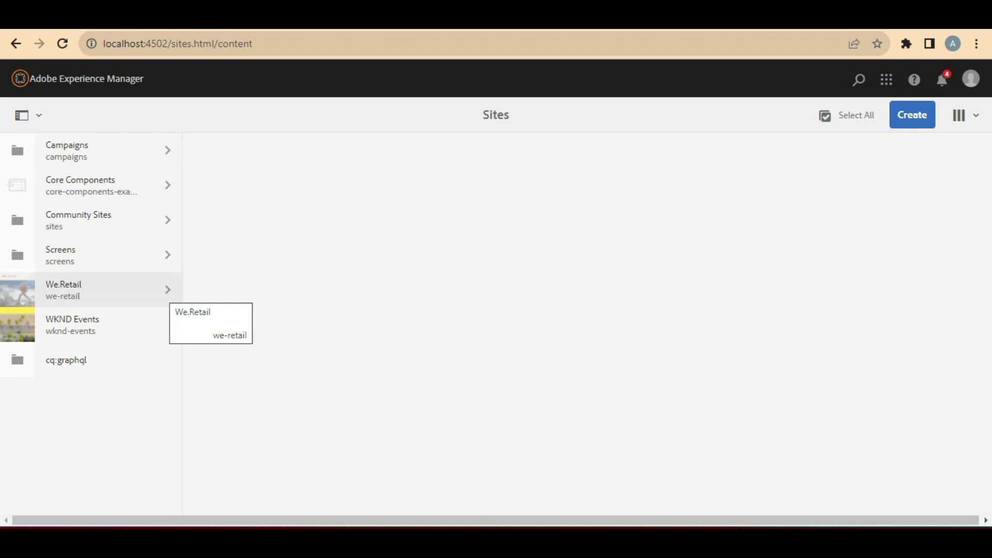
click(129, 290)
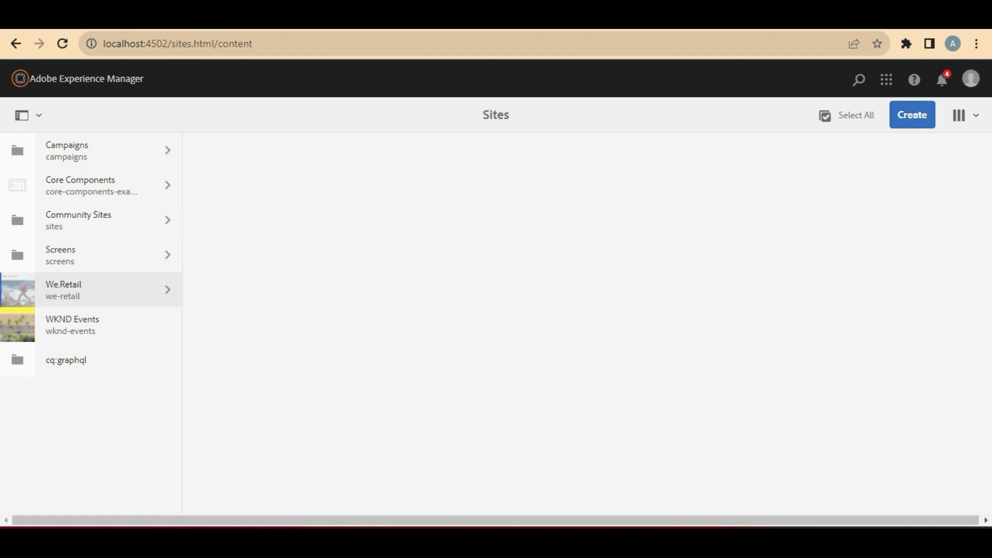
click(299, 151)
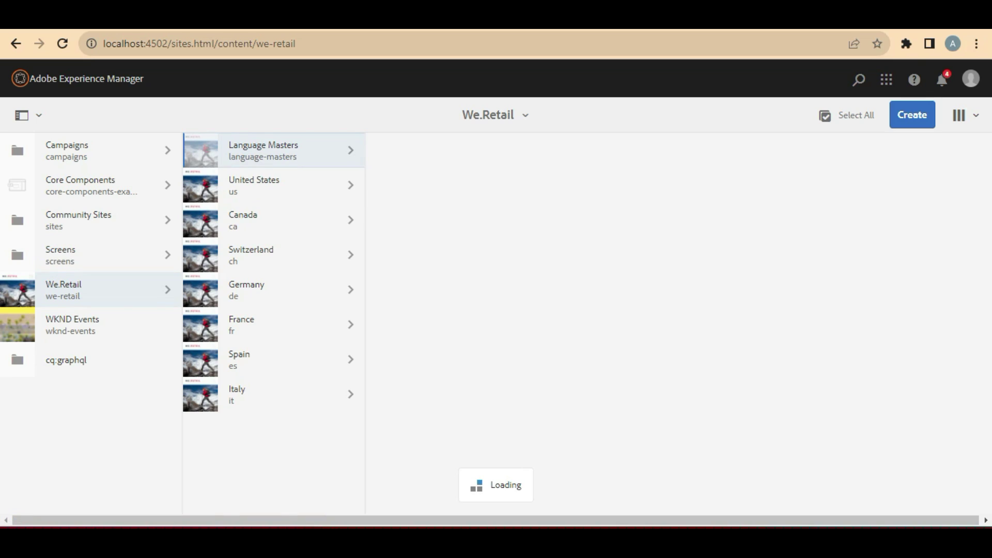
click(465, 151)
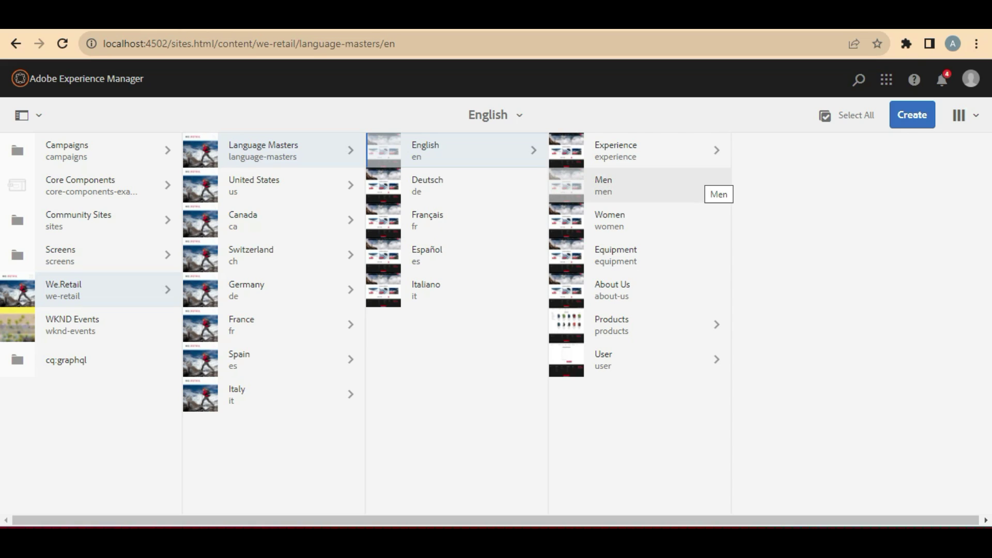
- Start a new page under English, review the available templates, and choose the Content Page template
click(912, 114)
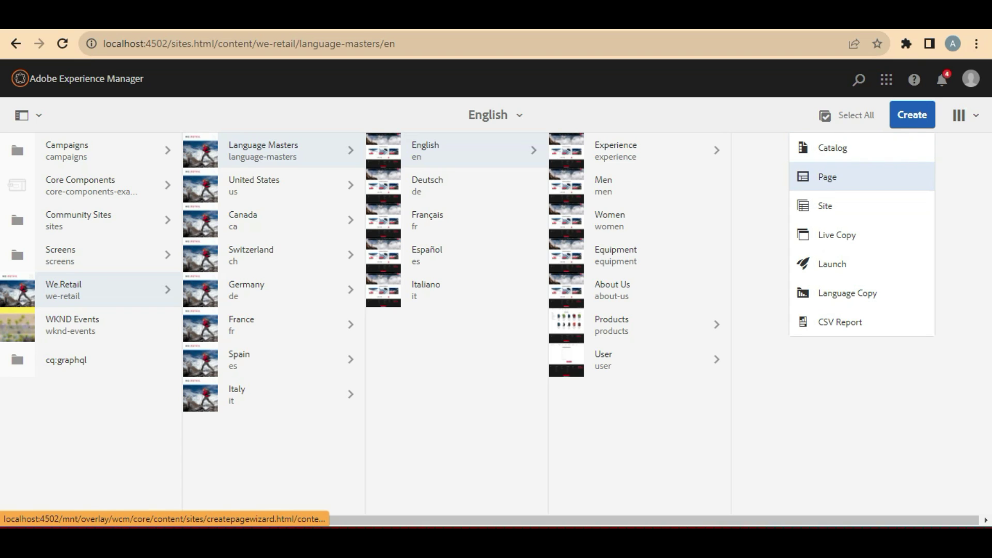
click(826, 177)
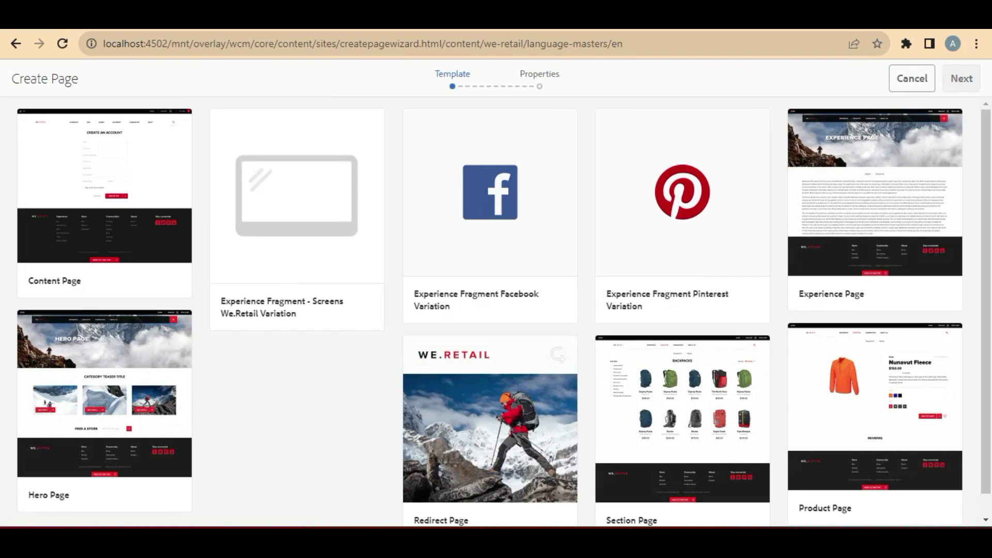
scroll(504, 310, down, 1)
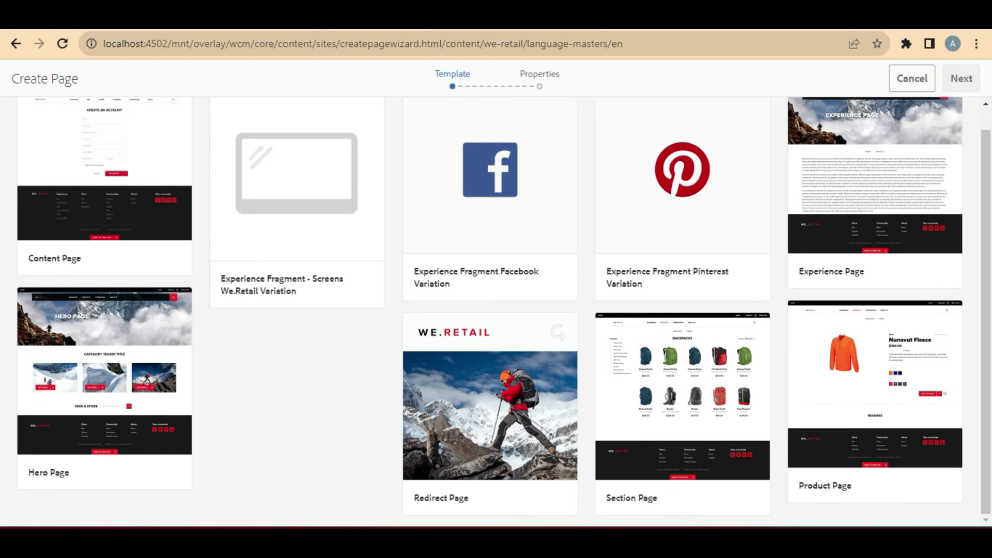
scroll(504, 310, up, 1)
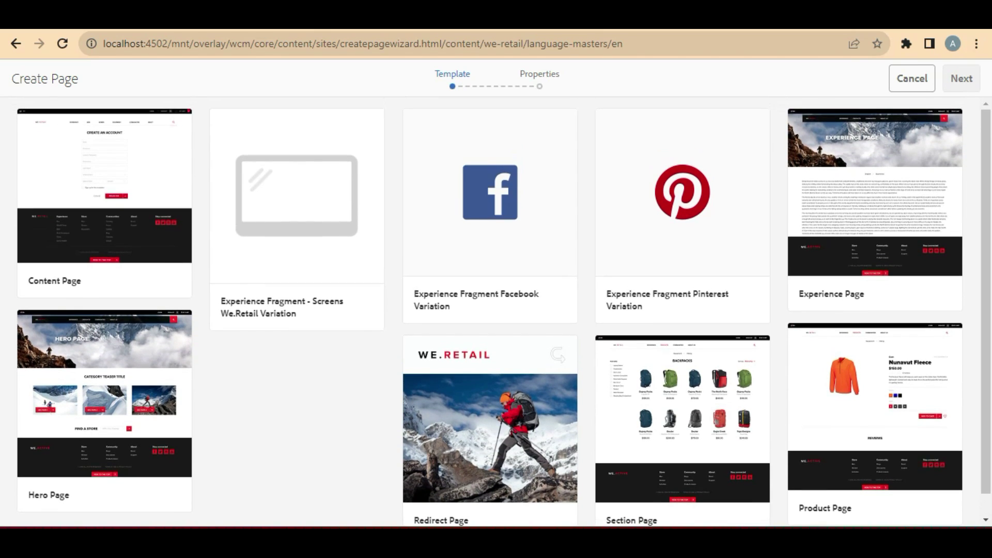
click(105, 203)
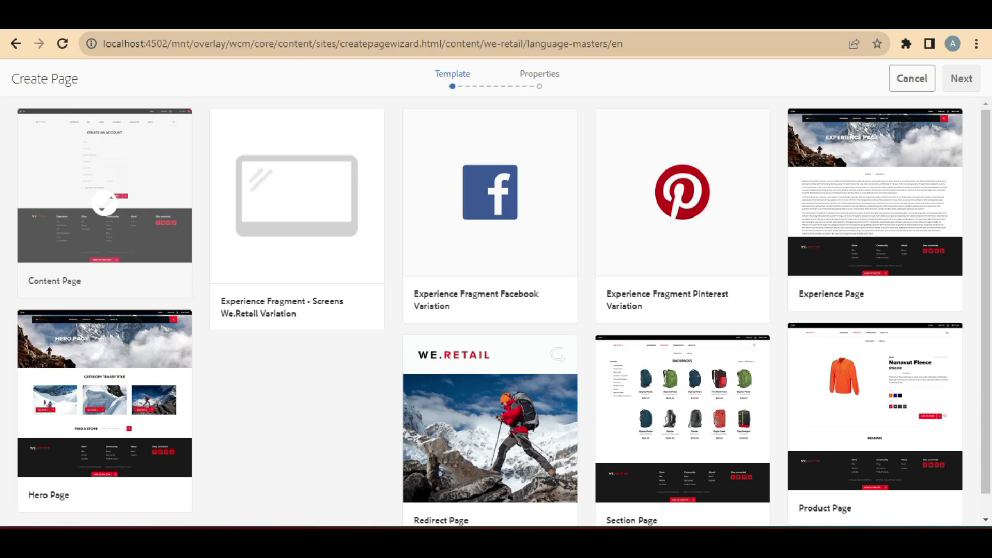
mouse_move(104, 409)
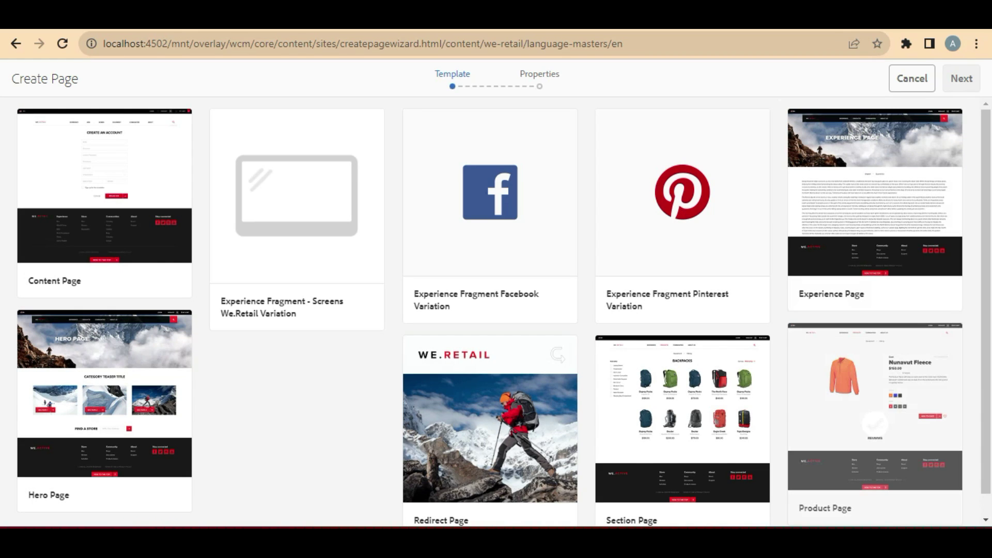
mouse_move(682, 437)
scroll(682, 436, down, 1)
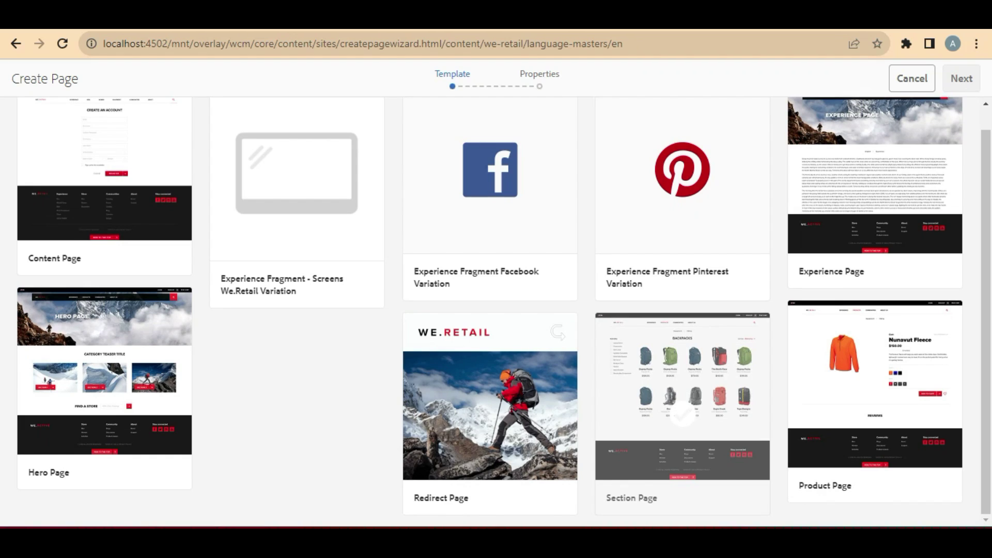
mouse_move(875, 399)
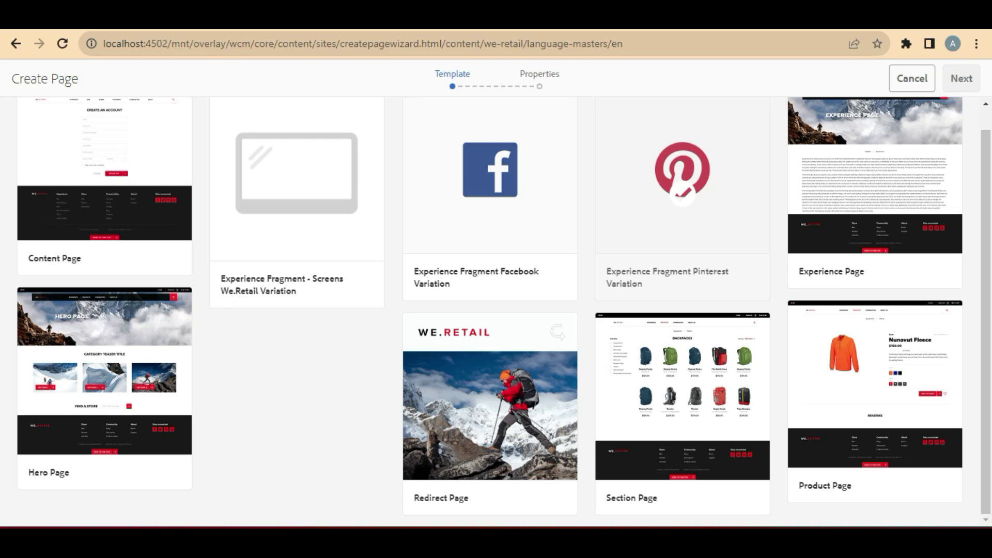
click(104, 192)
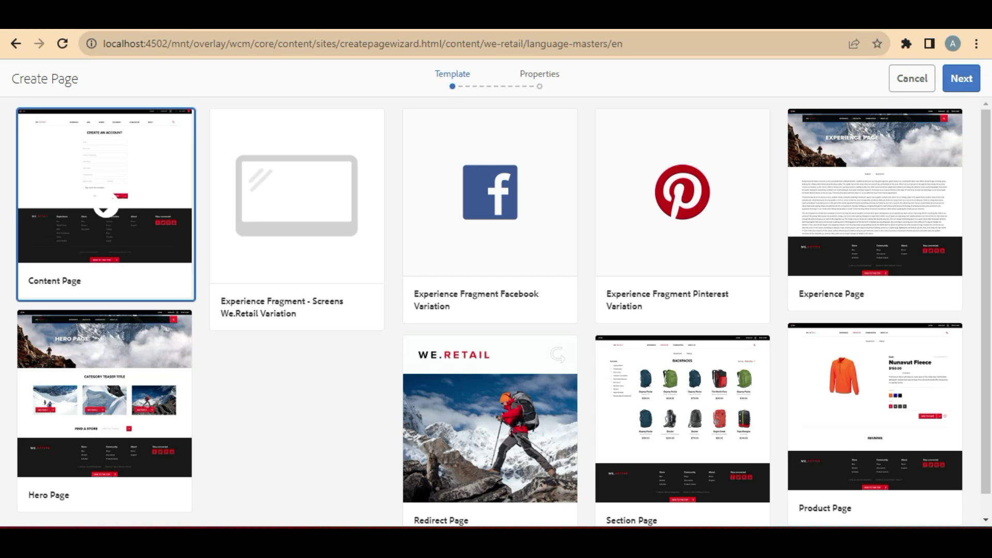
click(961, 78)
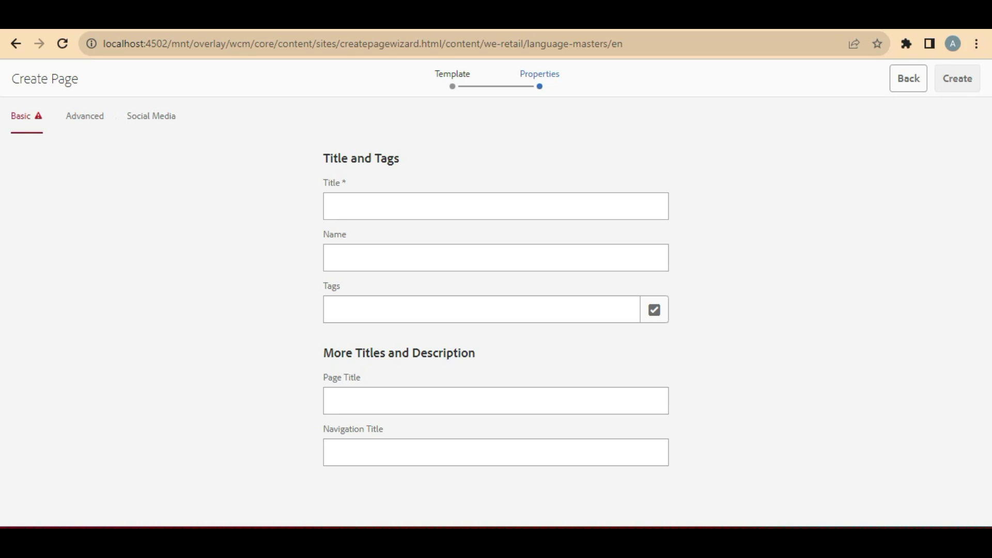
- Title the page "Test Page", create it, and open it in the editor
click(495, 206)
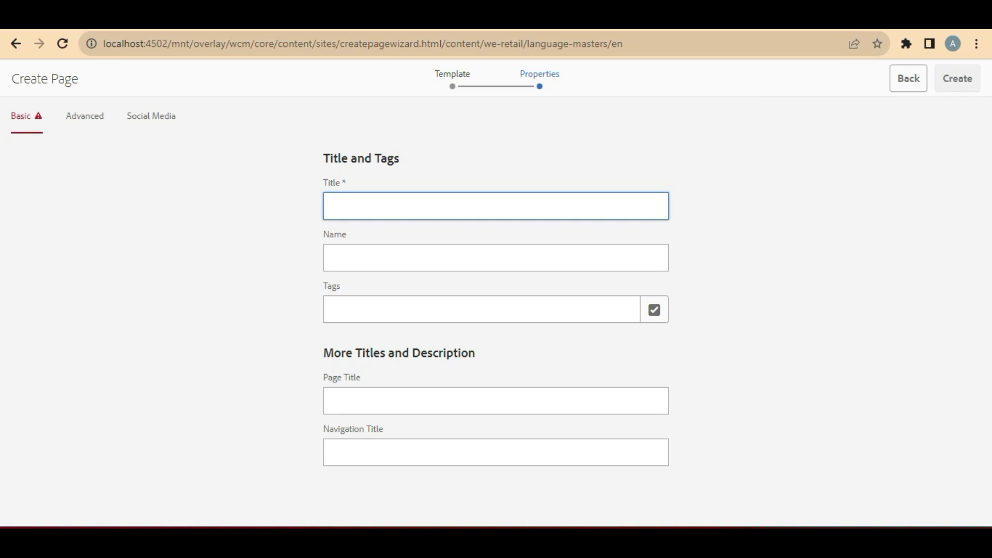
text(Test)
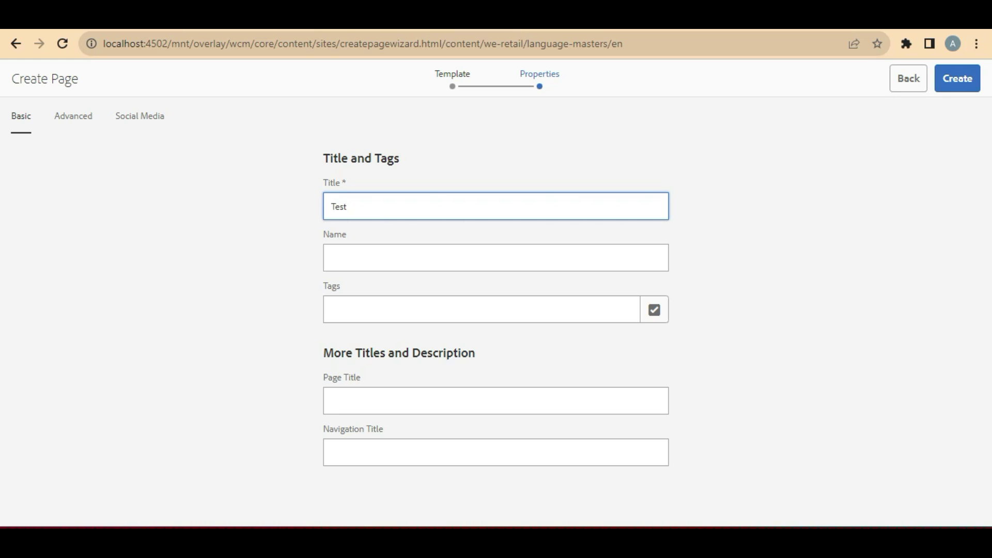
text( Page)
click(957, 79)
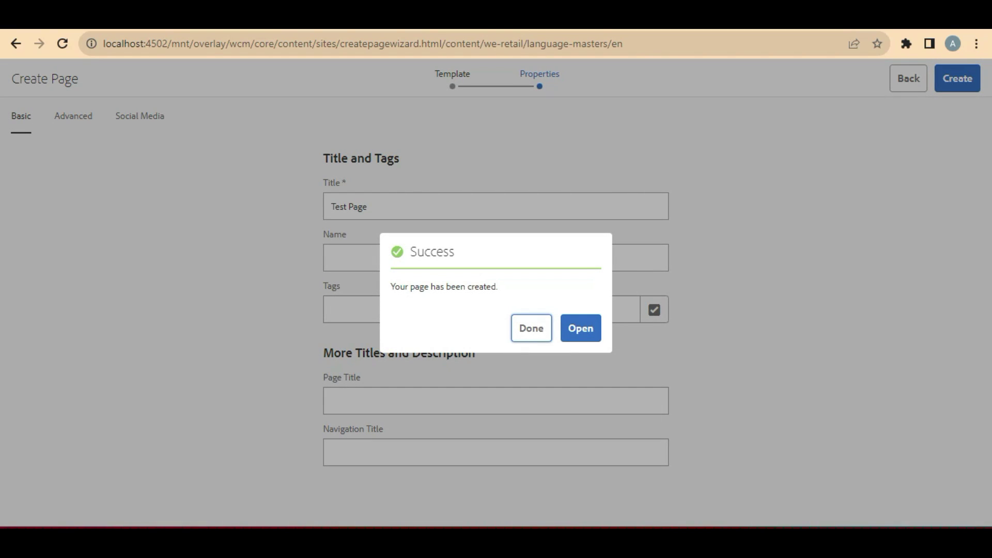
click(581, 328)
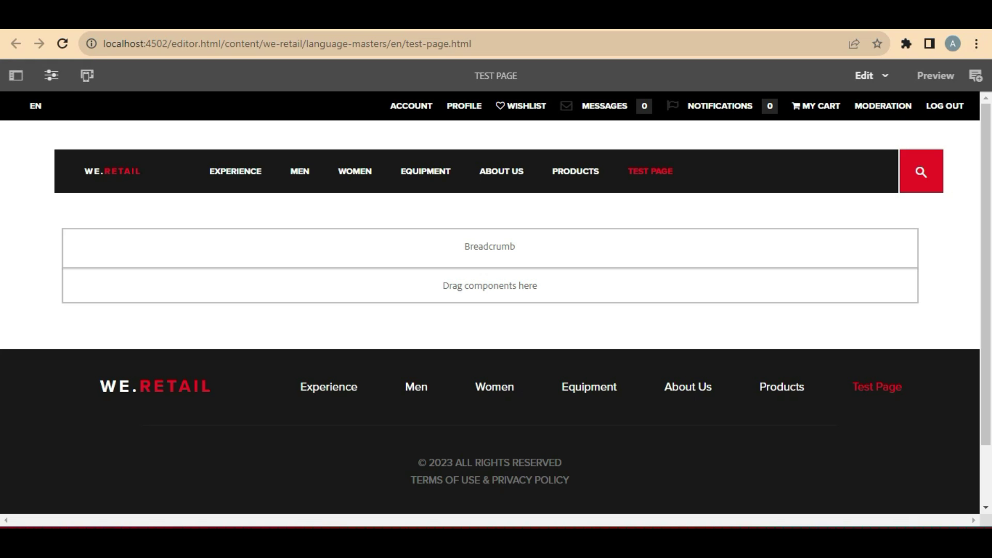
- Check the content tree of the Test Page, and open the page's template for editing
click(16, 76)
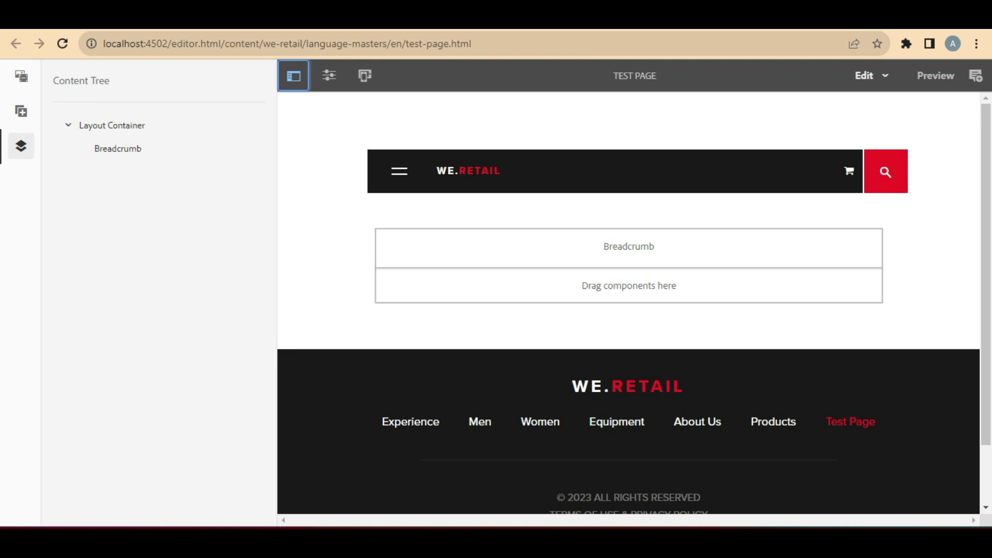
click(294, 75)
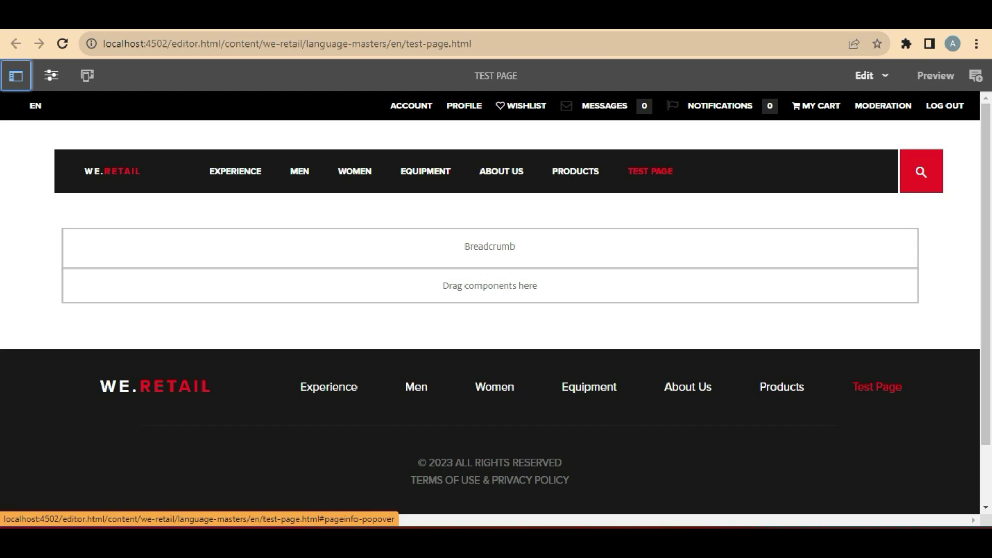
click(52, 75)
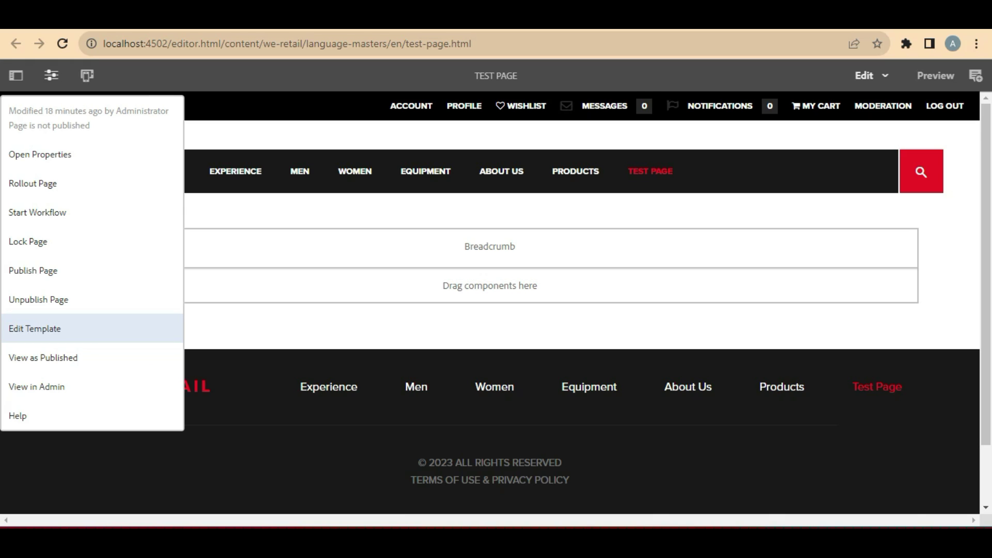
click(35, 329)
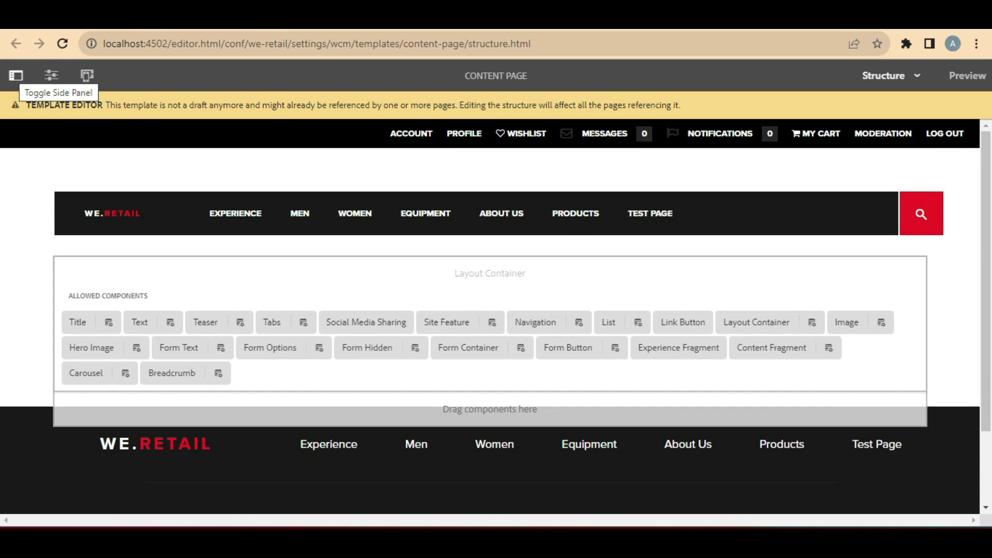
- Examine the template's structure: its content tree, page header, layout container with allowed components, and footer
click(16, 75)
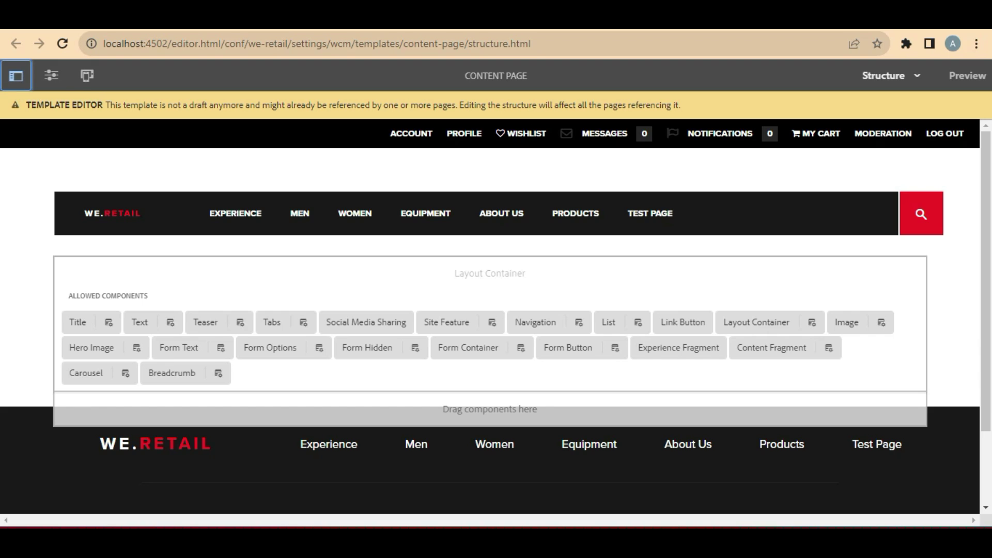
click(21, 146)
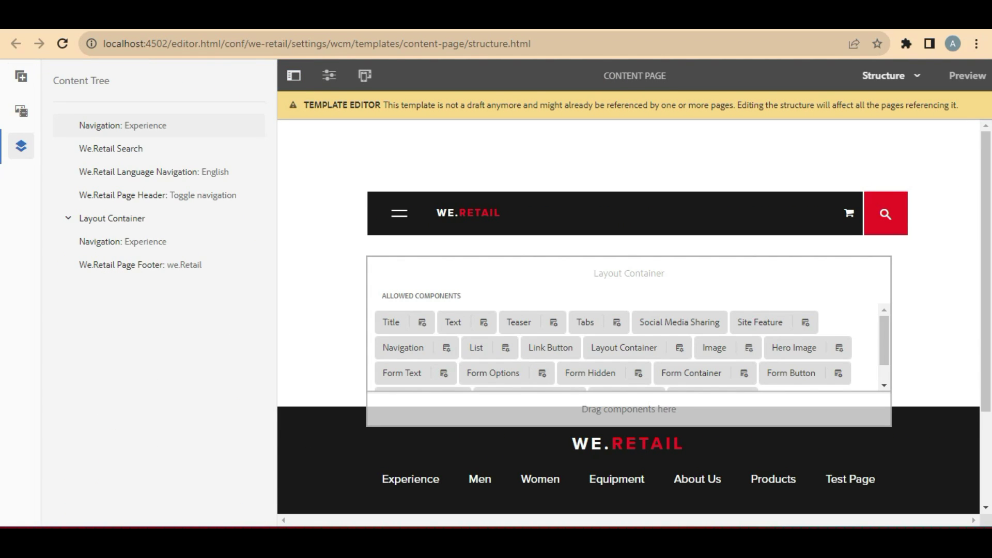
click(157, 195)
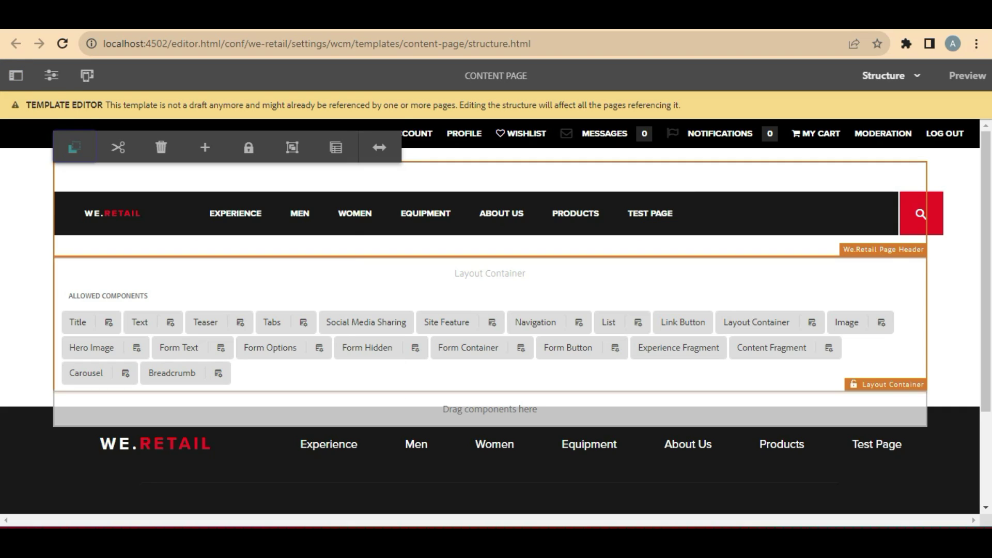
click(490, 296)
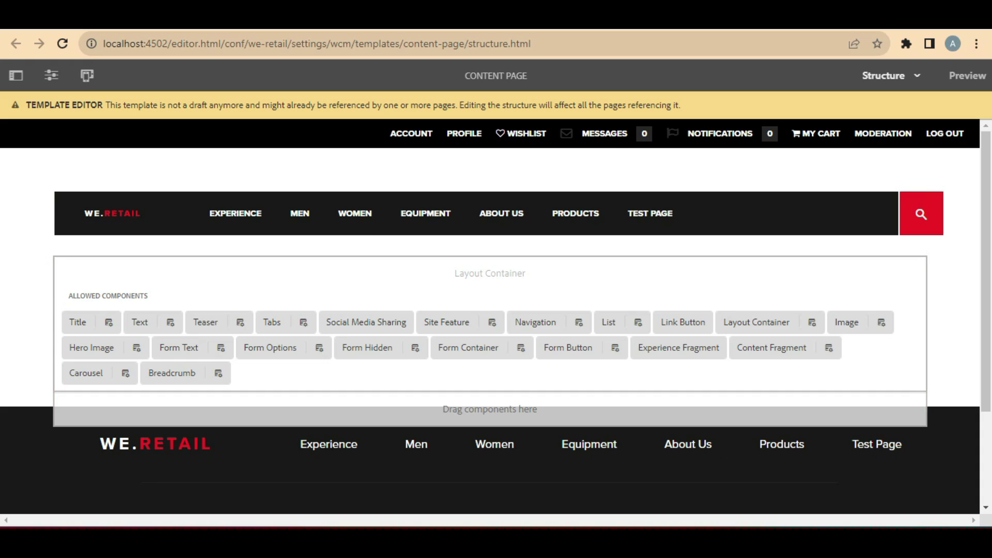
scroll(490, 310, down, 3)
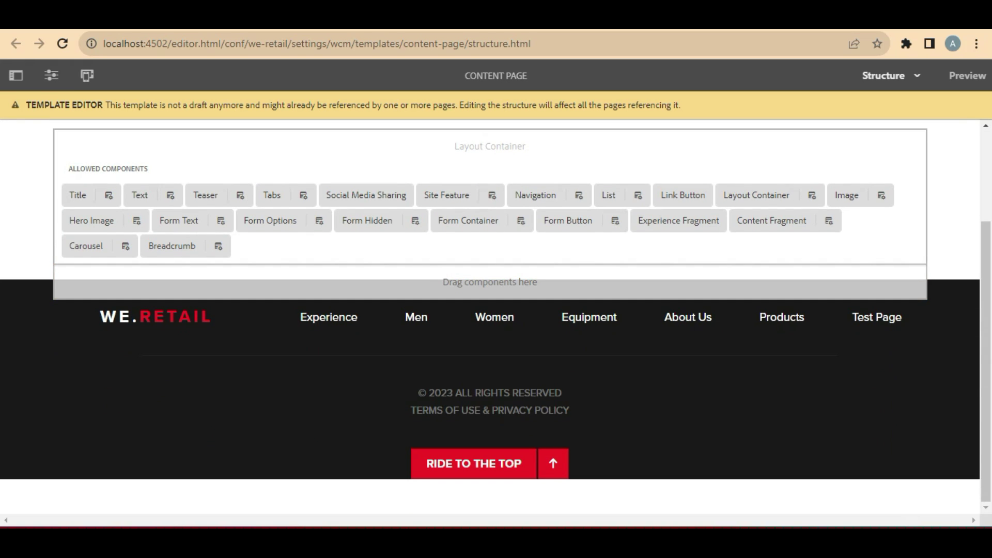
scroll(568, 444, up, 3)
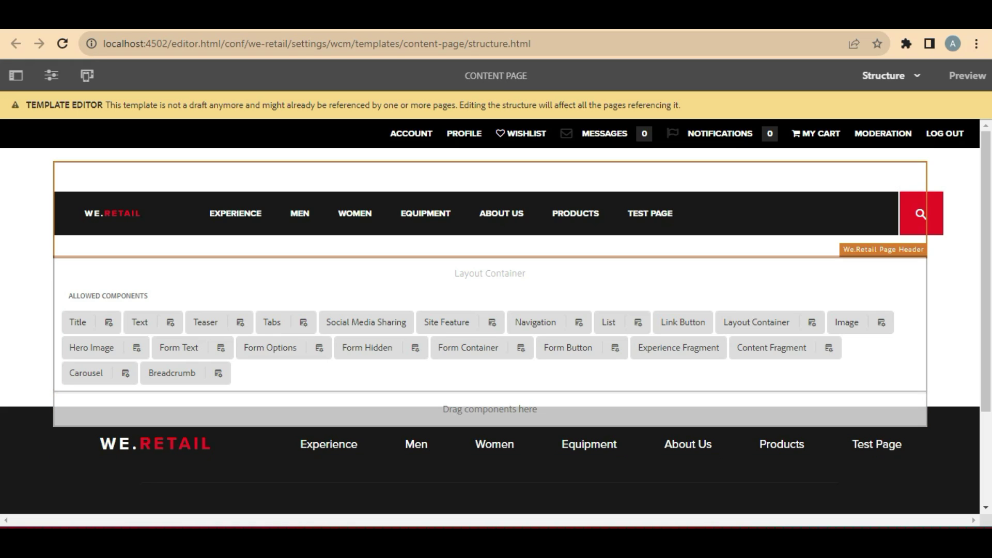
click(192, 230)
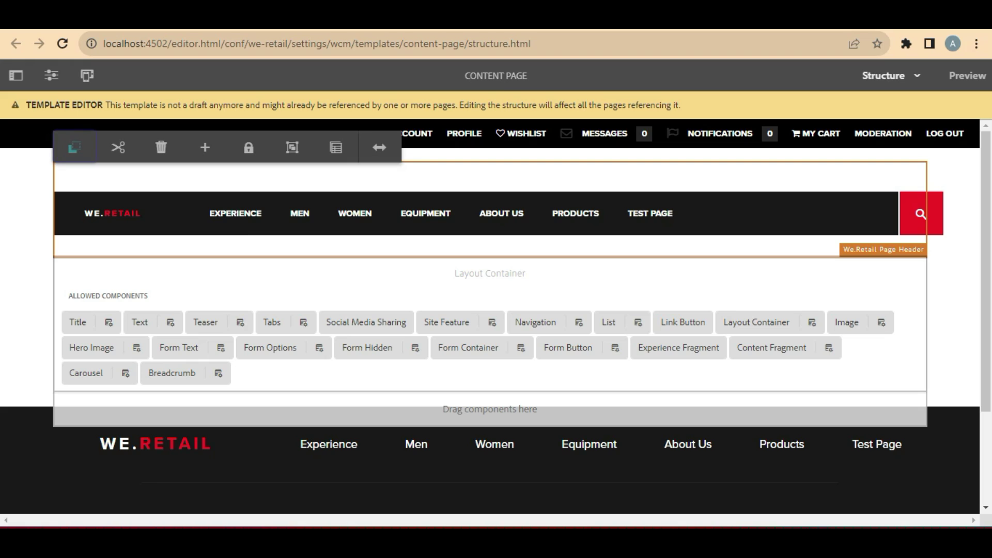
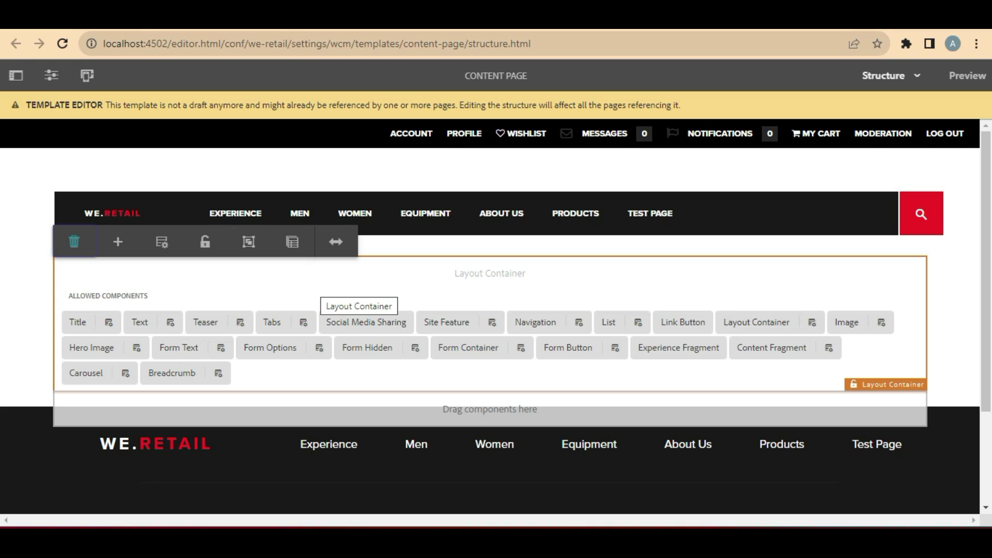
- Review the settings of the Navigation component in the page header, and close them without changes
click(382, 208)
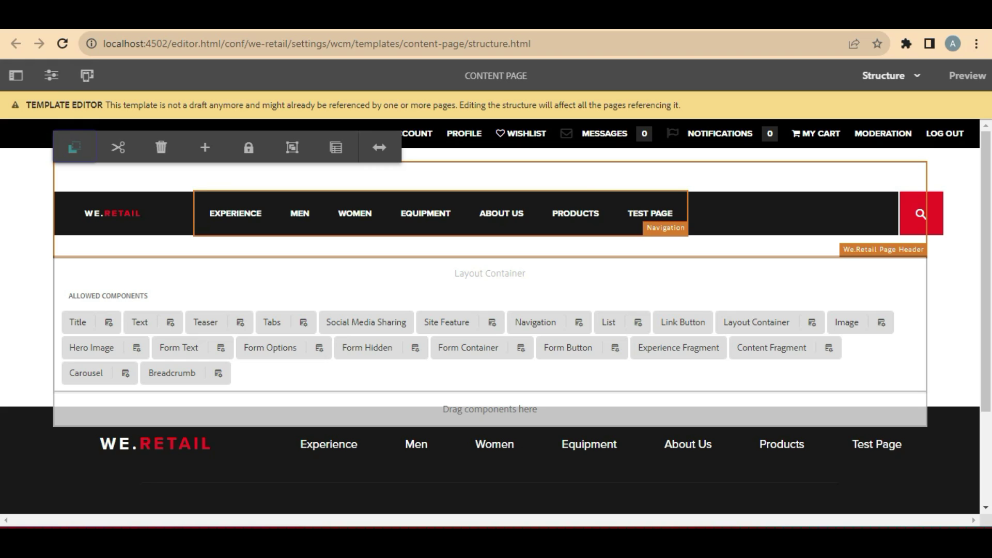
click(441, 213)
click(215, 177)
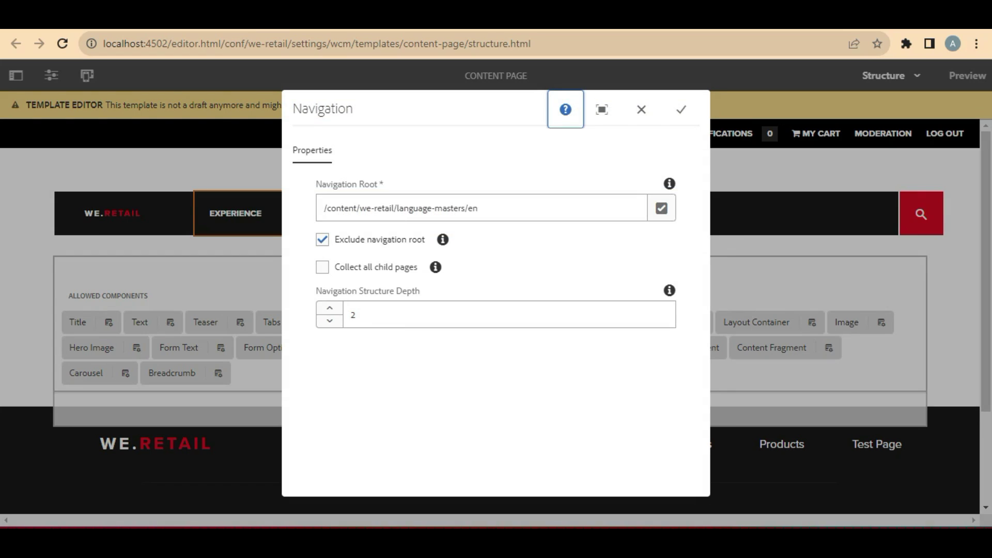
click(641, 109)
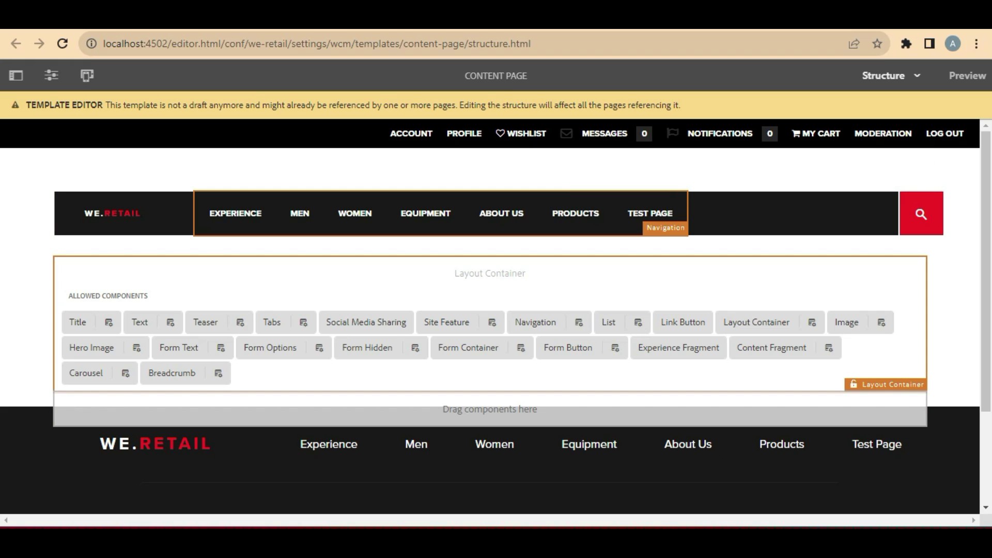
- Switch the template to Initial Content, review the Breadcrumb component's settings without changes, and return to Structure mode
click(917, 76)
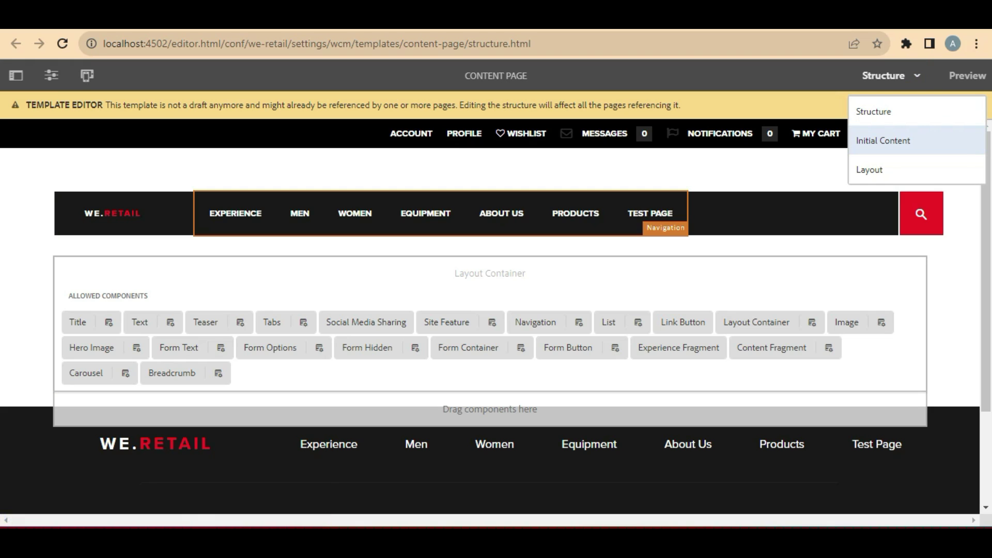
click(883, 142)
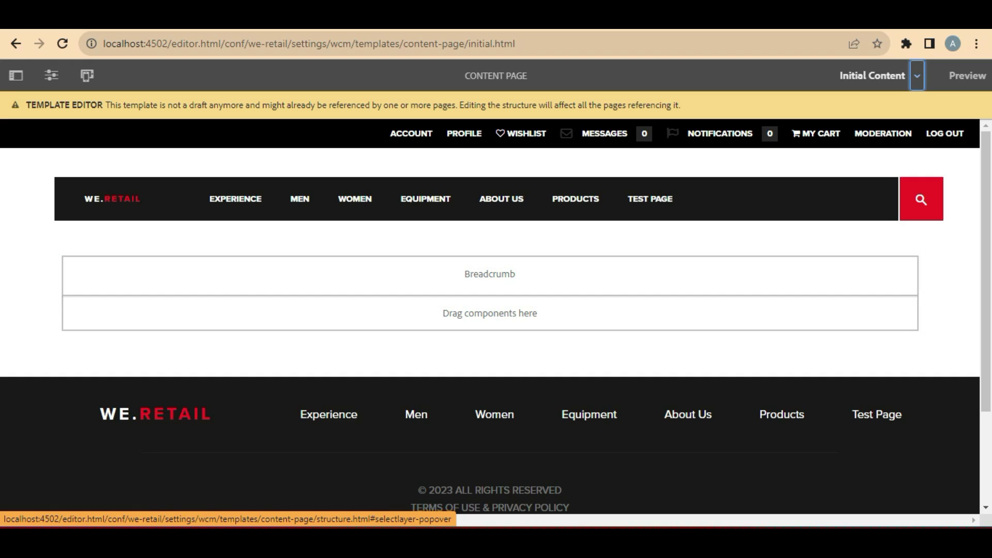
click(362, 280)
click(83, 241)
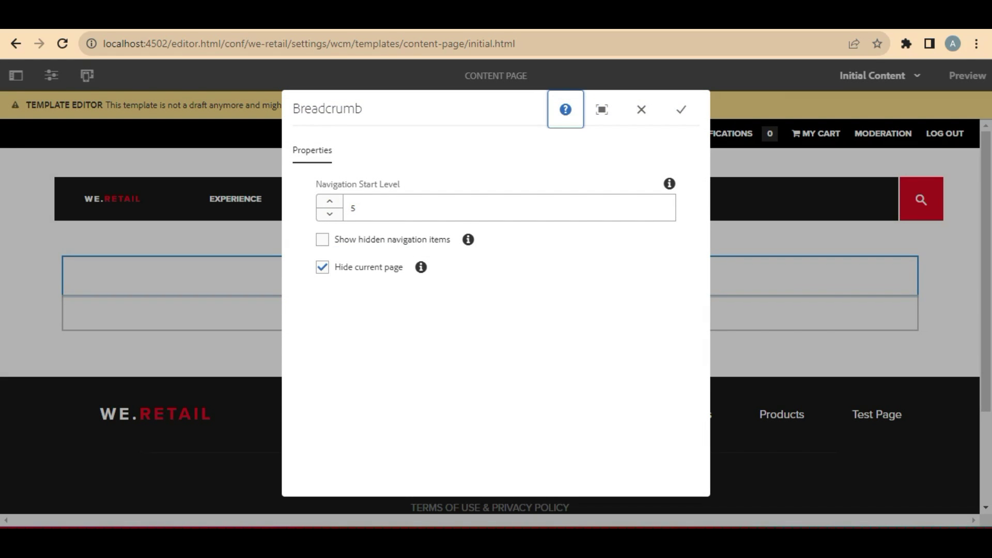
click(641, 109)
click(917, 76)
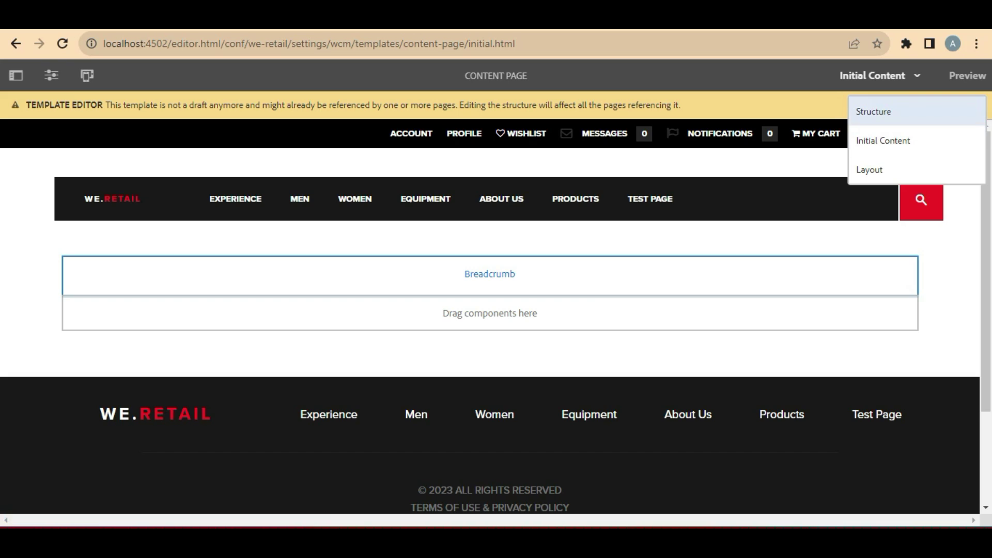
click(874, 112)
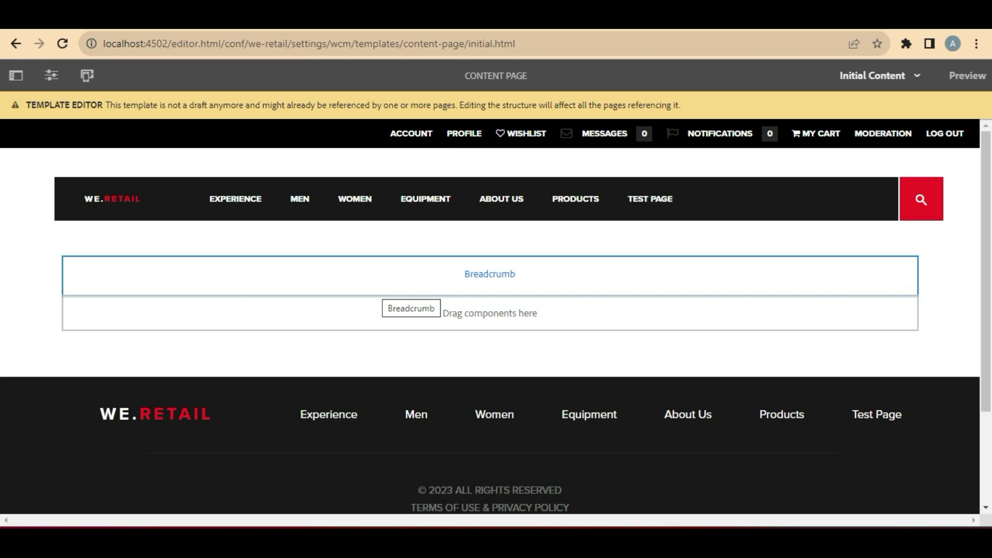
- Compare the actions available for the Breadcrumb in the template's initial content with those on the Test Page
click(381, 283)
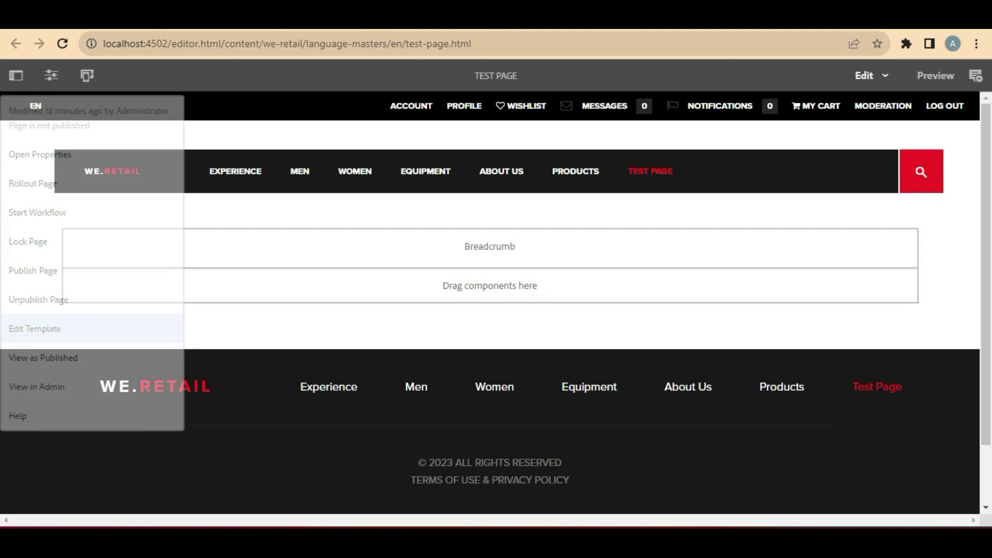
click(52, 75)
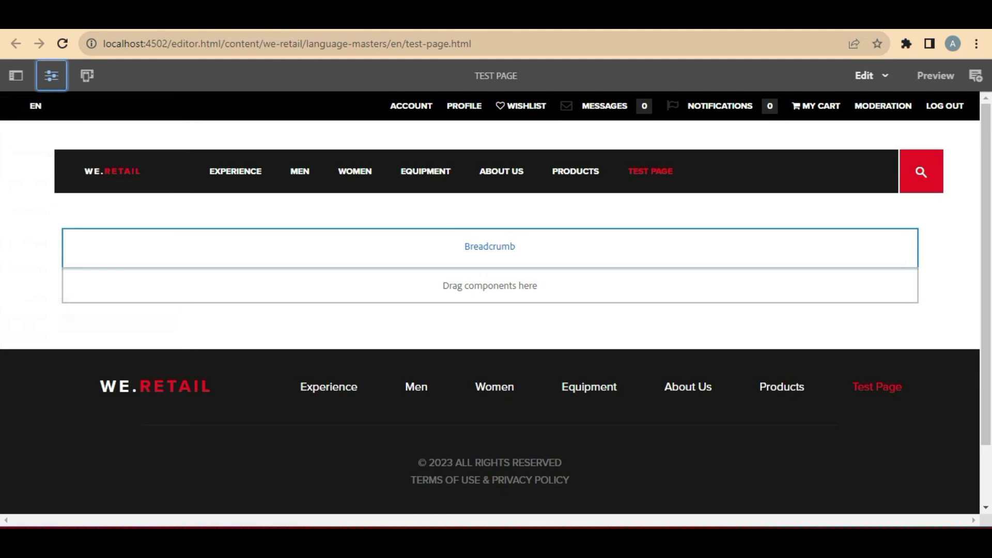
click(136, 247)
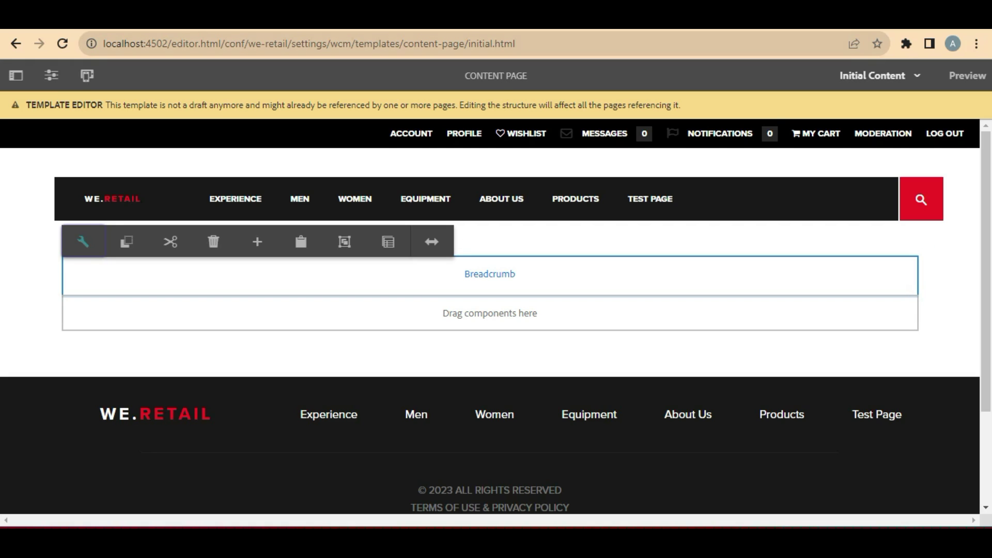
key(ctrl+Tab)
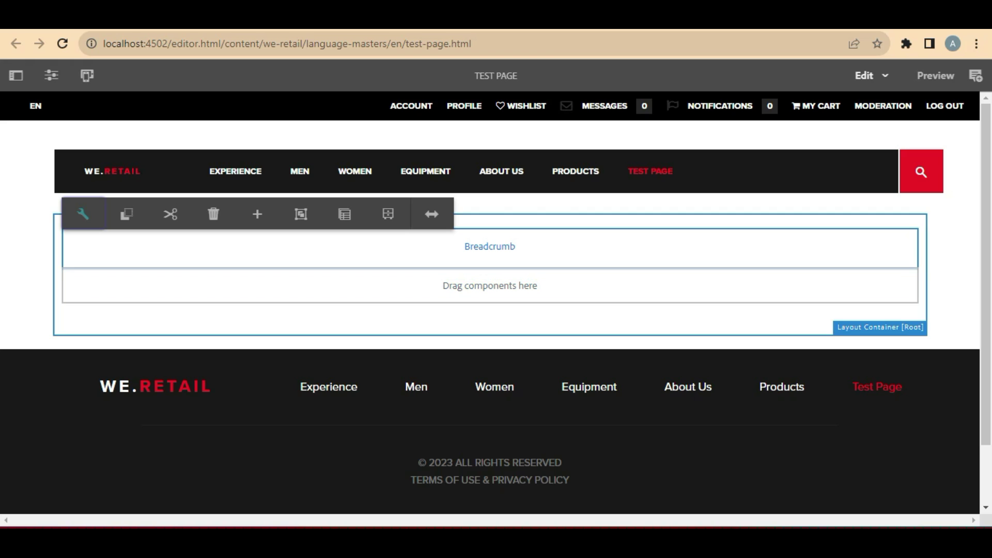
key(ctrl+shift+Tab)
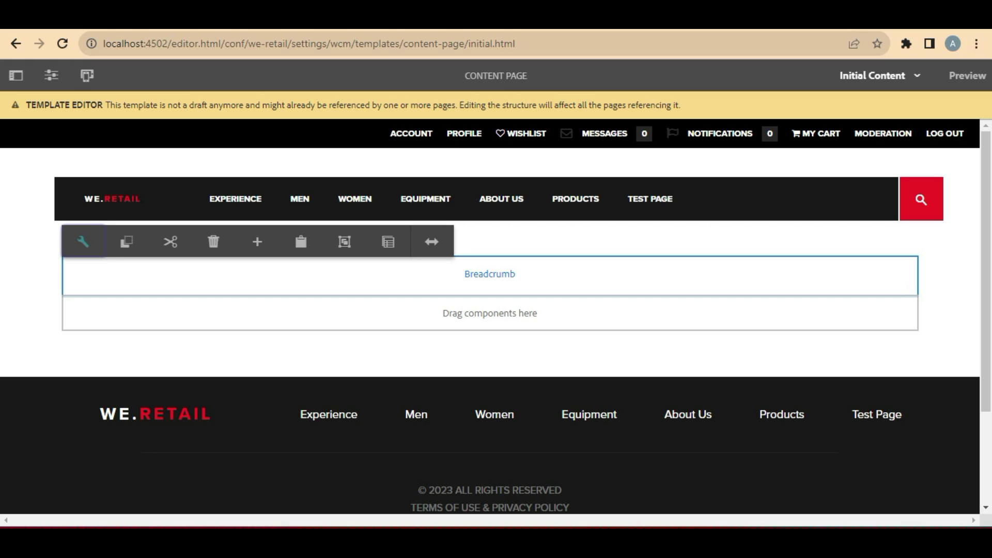
- Switch the template back to Structure mode and inspect the actions available for the header's Navigation component
click(871, 76)
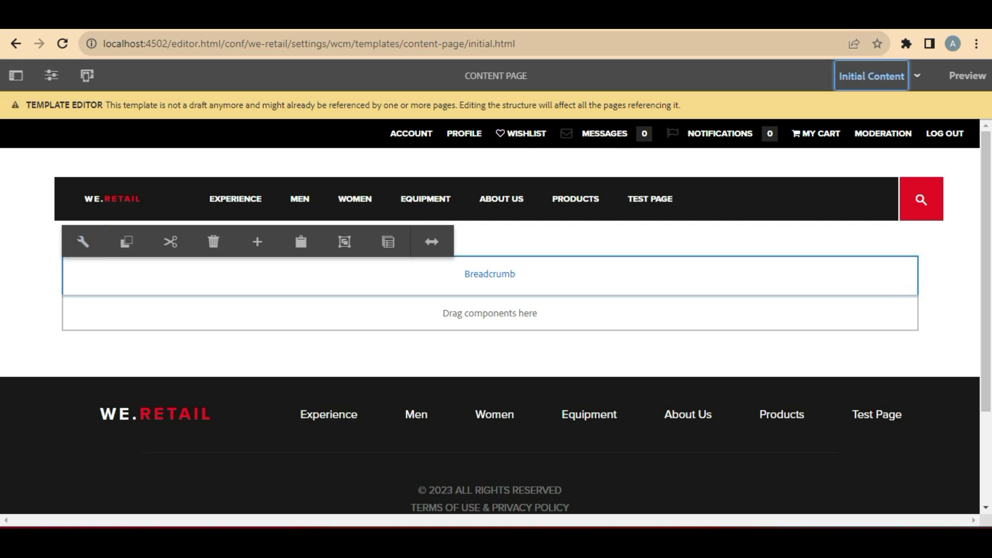
click(872, 75)
click(878, 110)
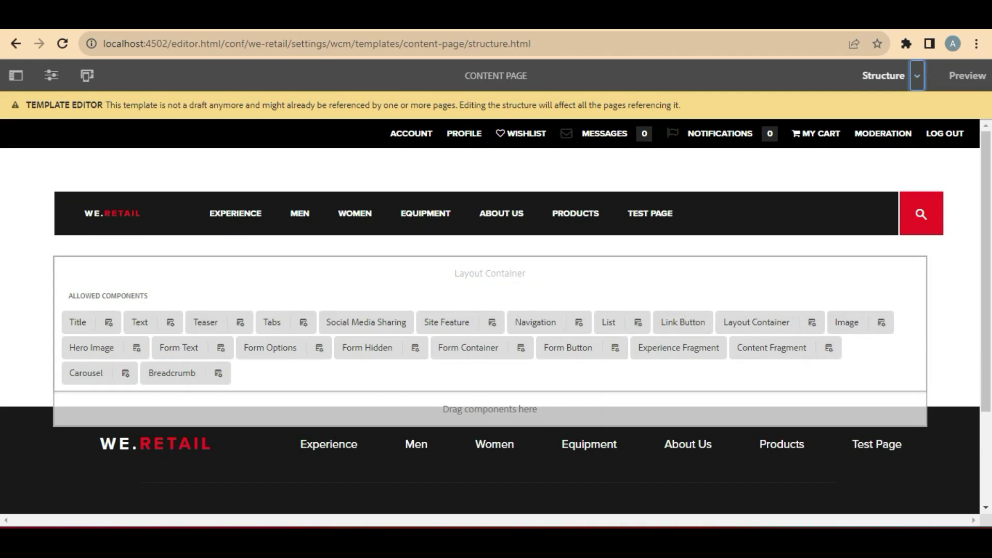
click(440, 213)
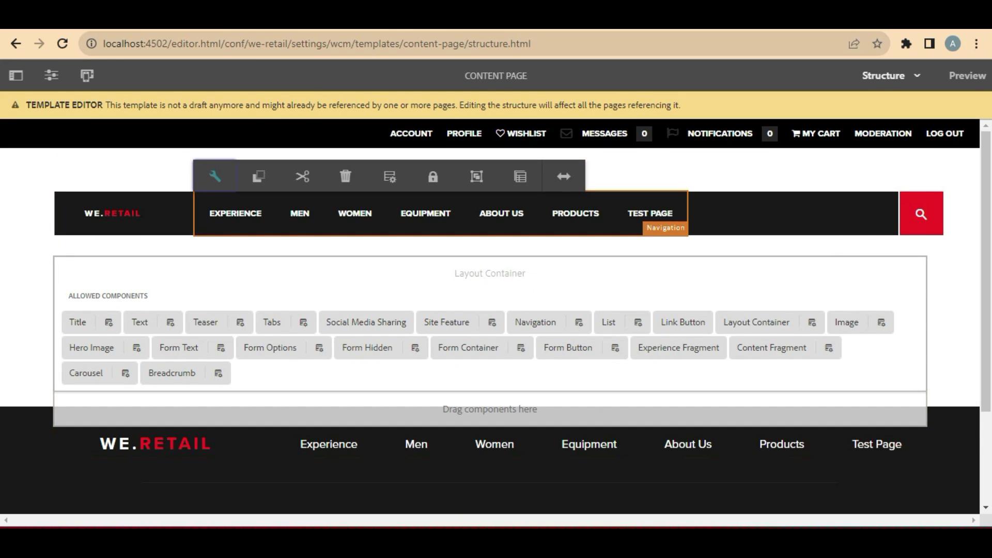
- Switch to Layout mode and check the template at the iPad Retina, iPhone 8 Plus, Galaxy S7 and Desktop widths
click(888, 75)
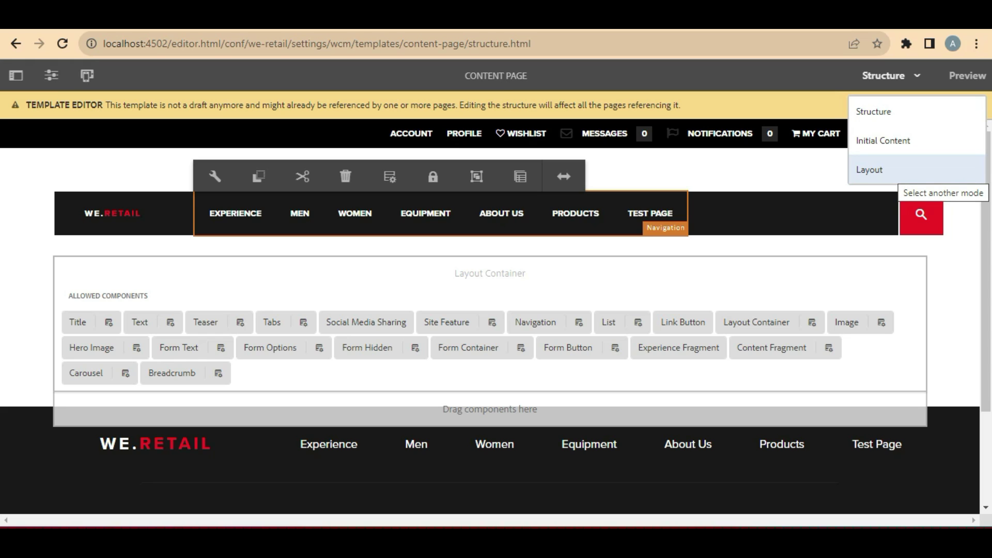
click(869, 170)
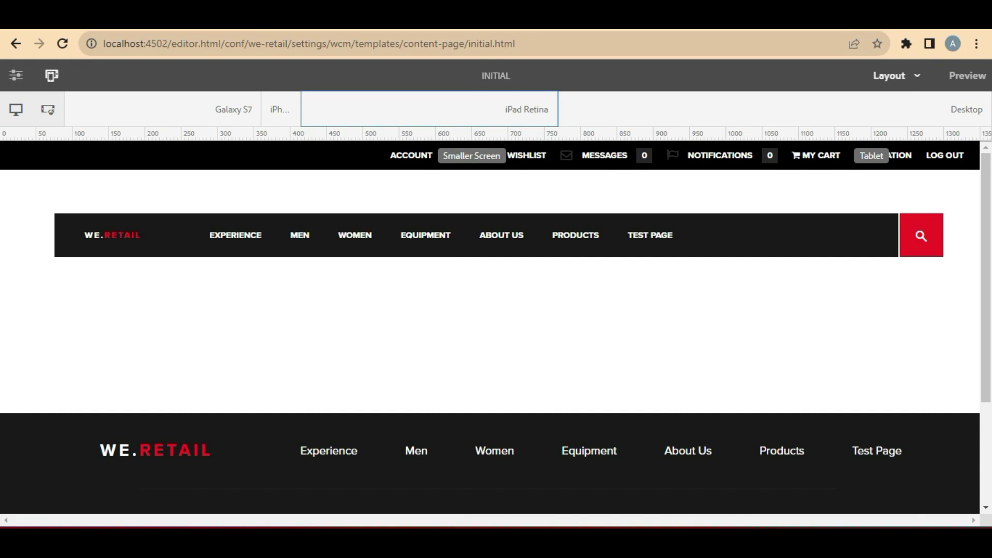
click(465, 123)
click(280, 135)
click(206, 135)
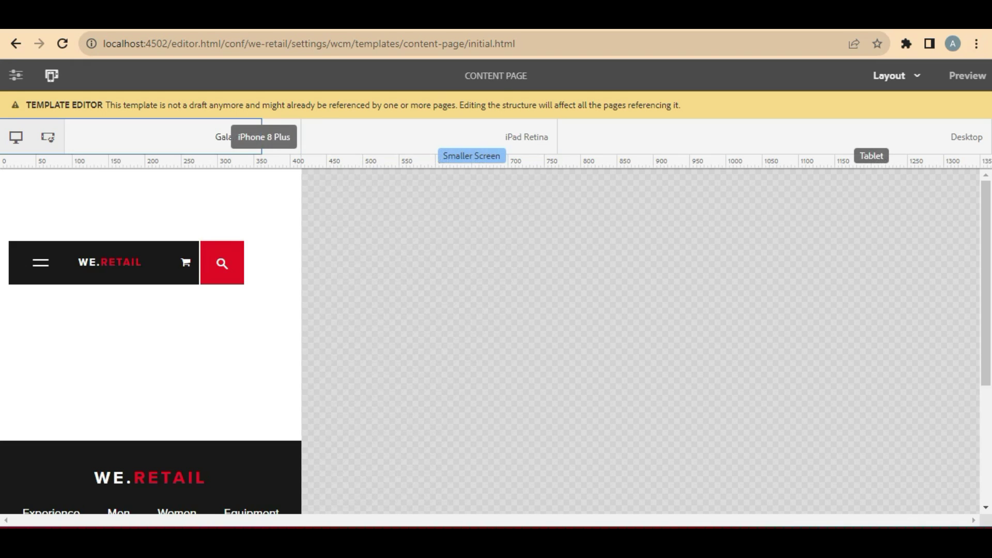
click(231, 137)
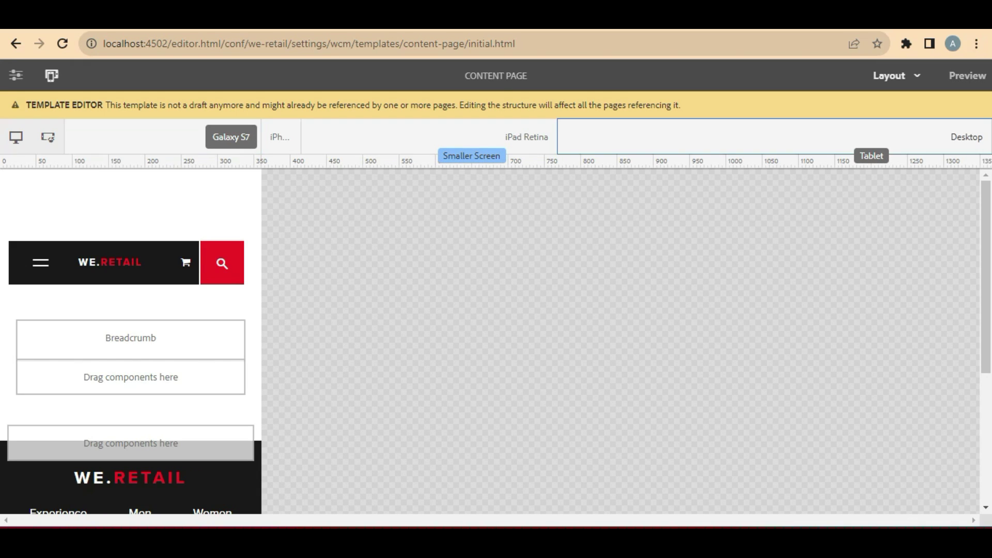
click(774, 137)
scroll(491, 336, down, 2)
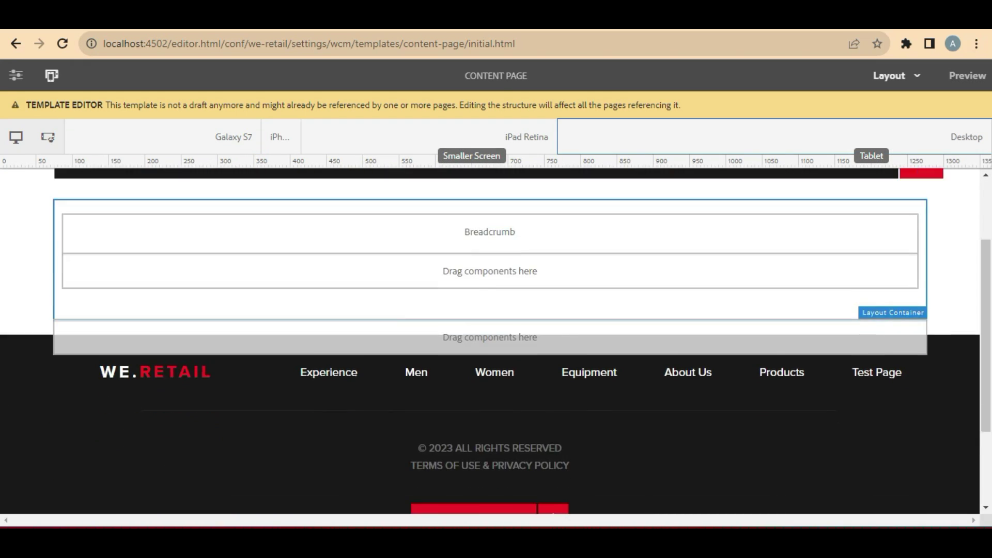
scroll(490, 309, up, 3)
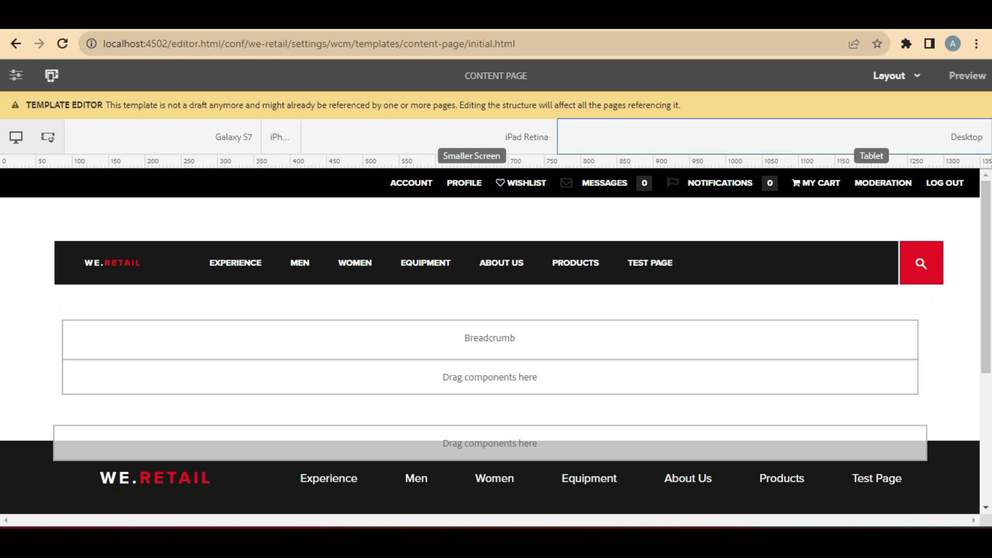
- Return the template to Structure mode and review the Layout Container with its allowed components
click(895, 76)
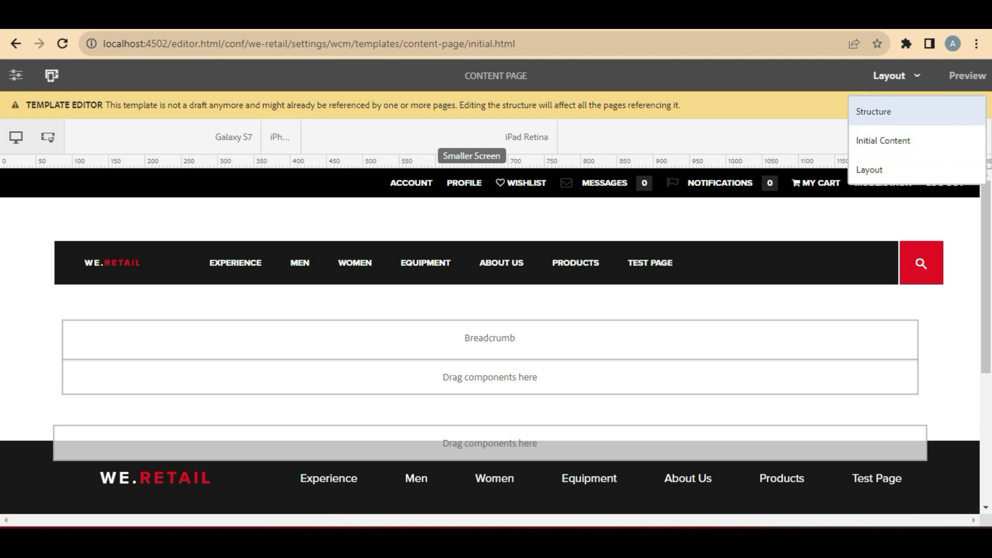
click(873, 111)
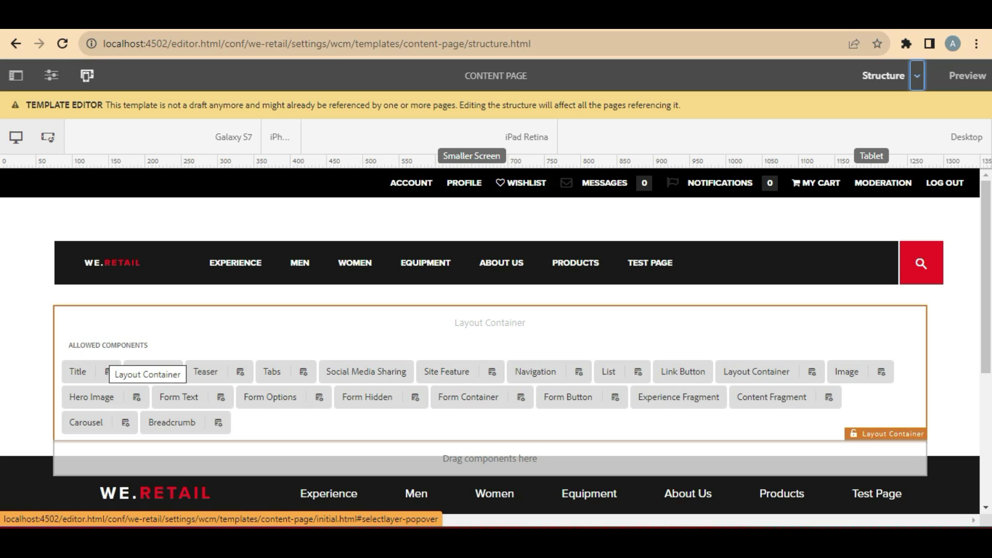
scroll(489, 341, down, 2)
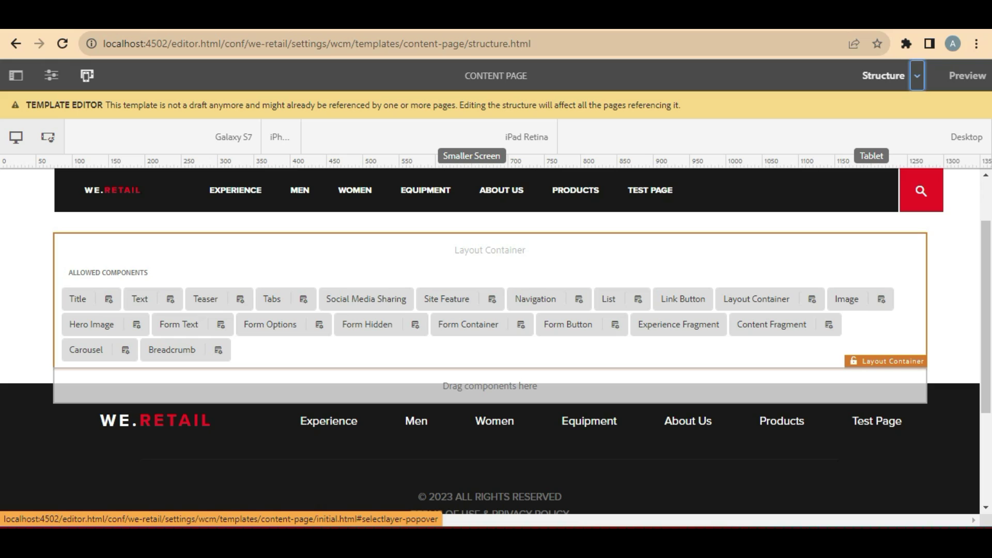